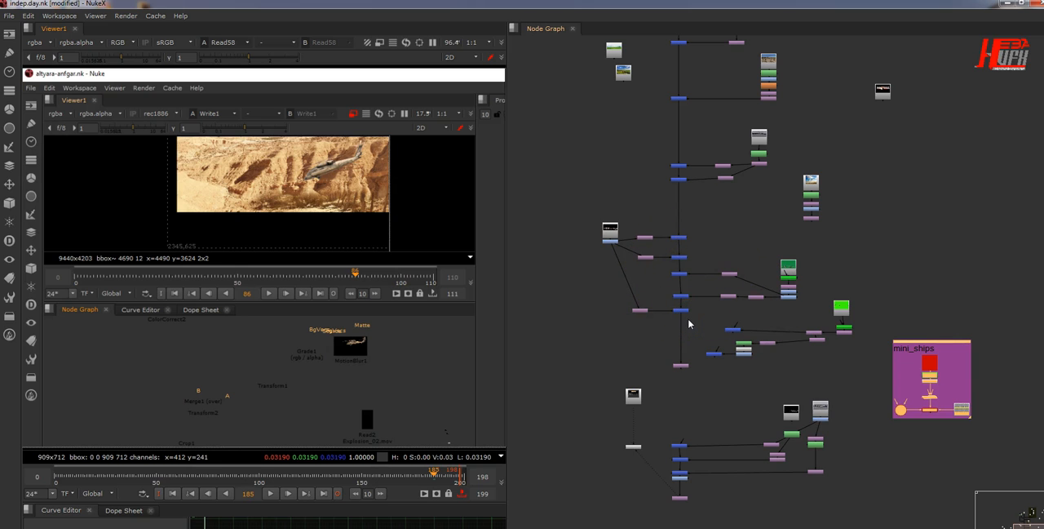
# Step: Examine the compositing node graph and the screenshot of the helicopter shot's script shown in the viewer
pyautogui.press('space')
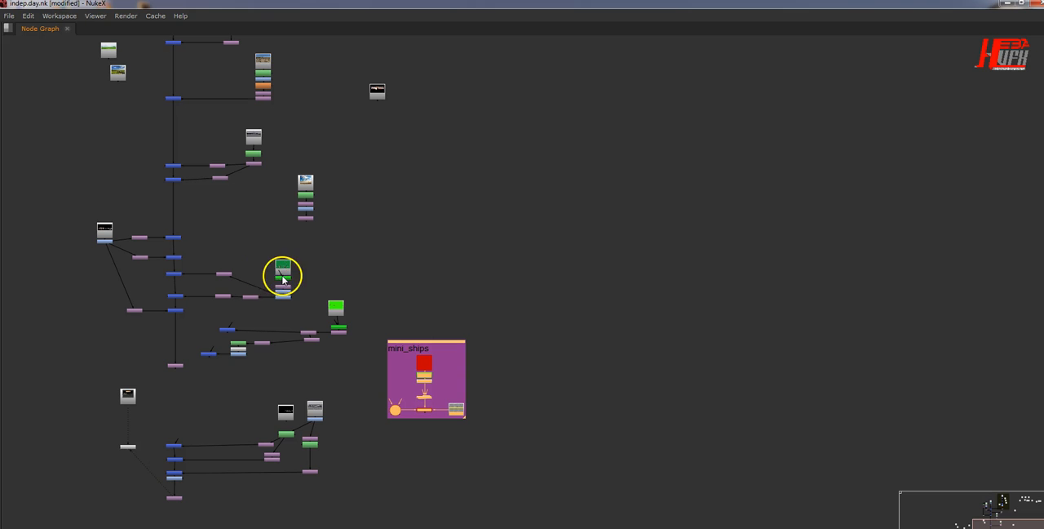
pyautogui.press('space')
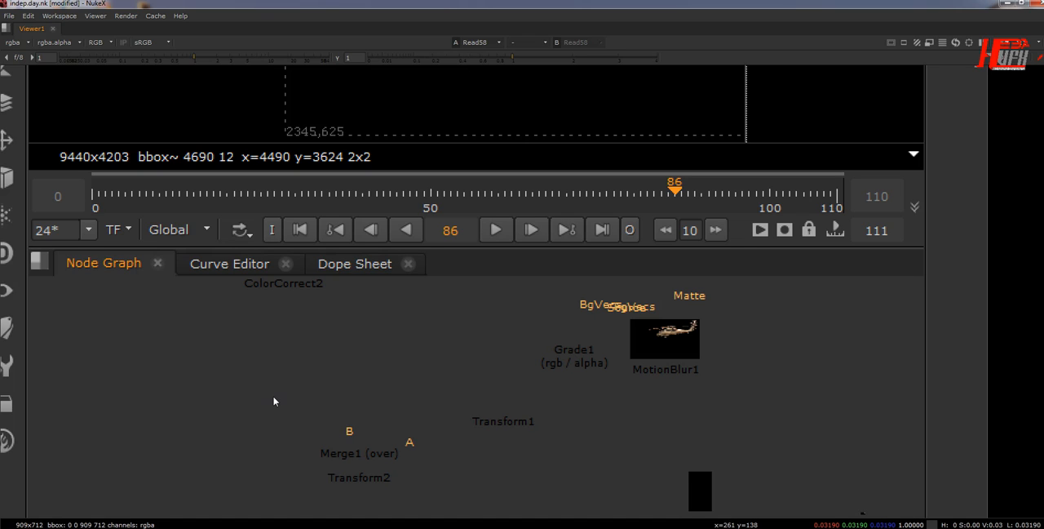
pyautogui.press('space')
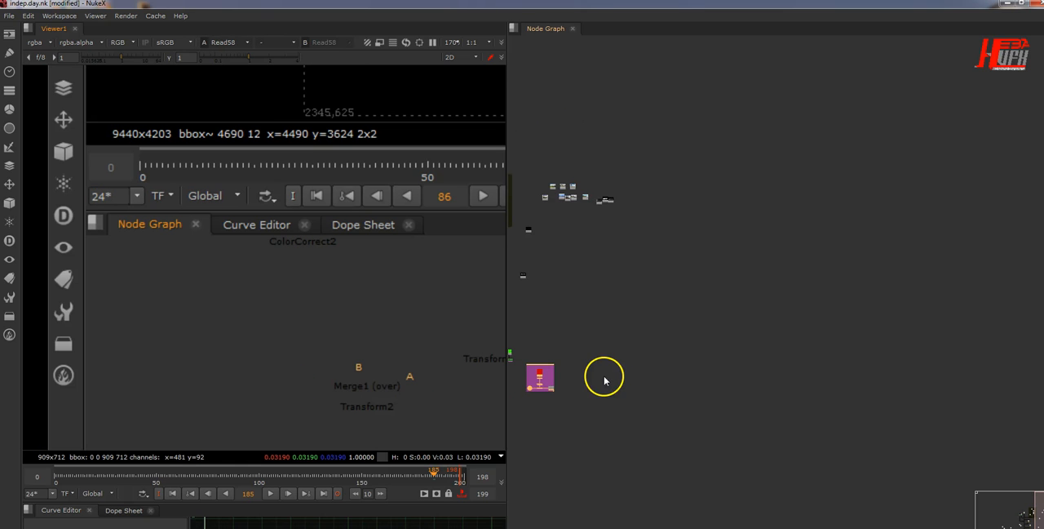
pyautogui.moveTo(639, 374); pyautogui.dragTo(855, 373, button='middle')
pyautogui.scroll(2, 855, 373)
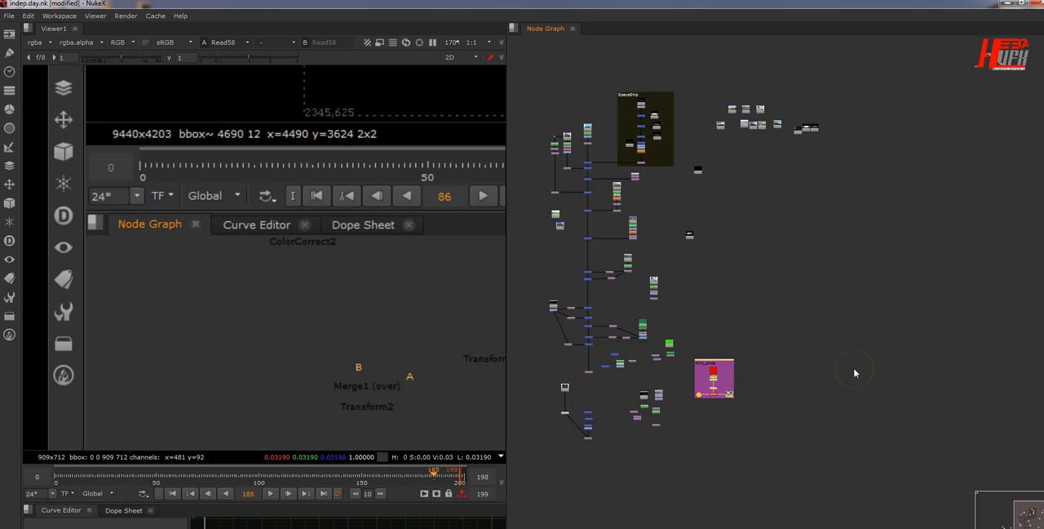
pyautogui.moveTo(755, 373); pyautogui.dragTo(860, 359, button='middle')
pyautogui.scroll(1, 860, 358)
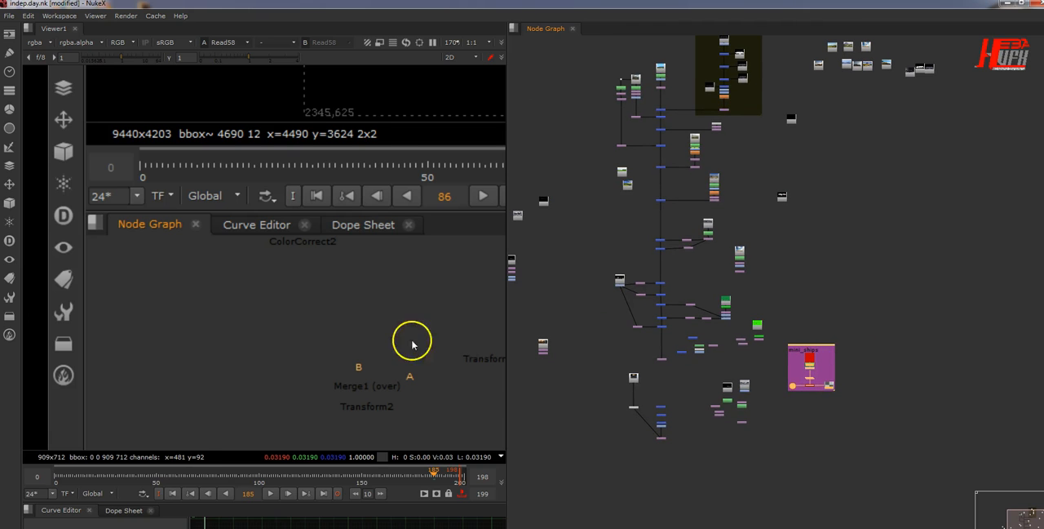
pyautogui.scroll(-1, 394, 336)
pyautogui.moveTo(389, 335); pyautogui.dragTo(247, 321, button='middle')
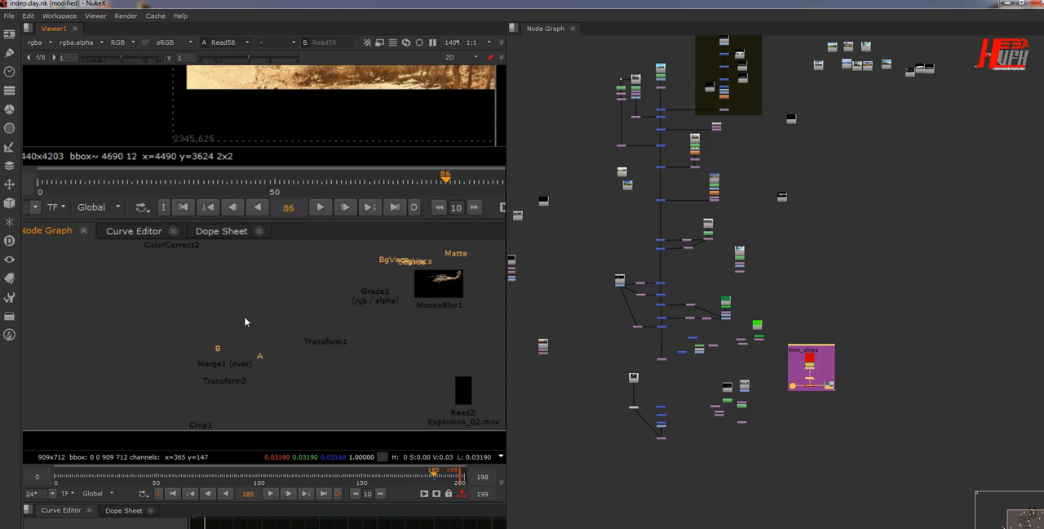
# Step: Switch to the Windows desktop and open Device Manager in the computer's management console
pyautogui.click(1003, 4)
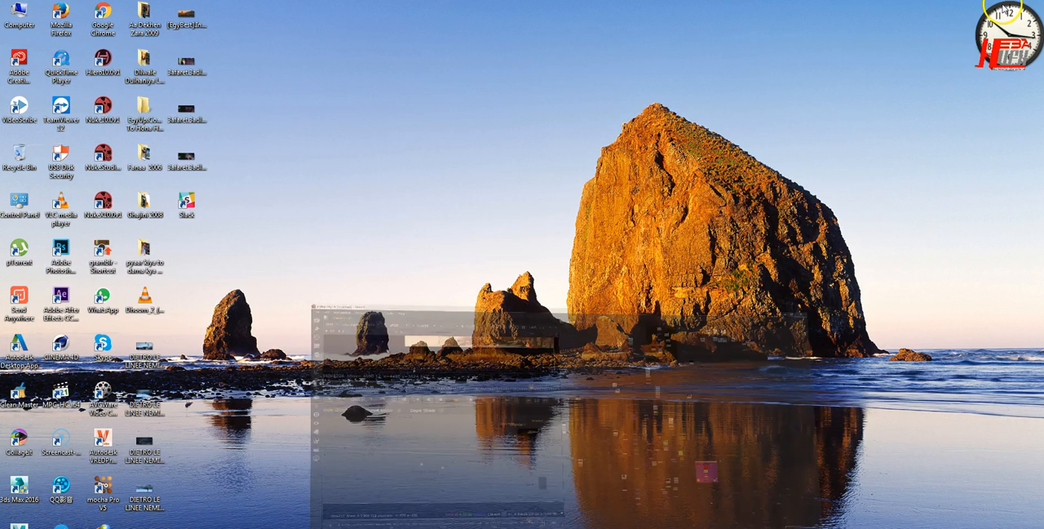
pyautogui.rightClick(22, 14)
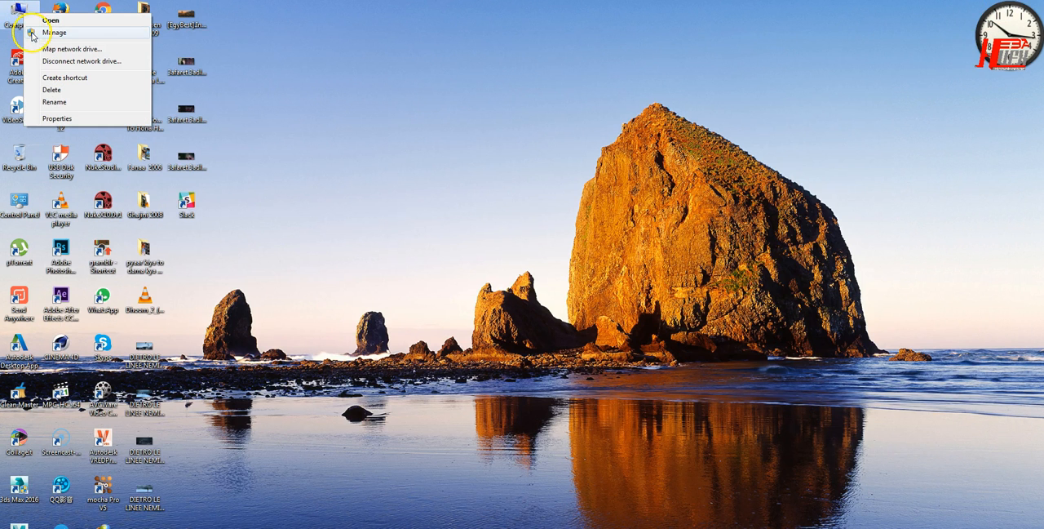
pyautogui.click(32, 33)
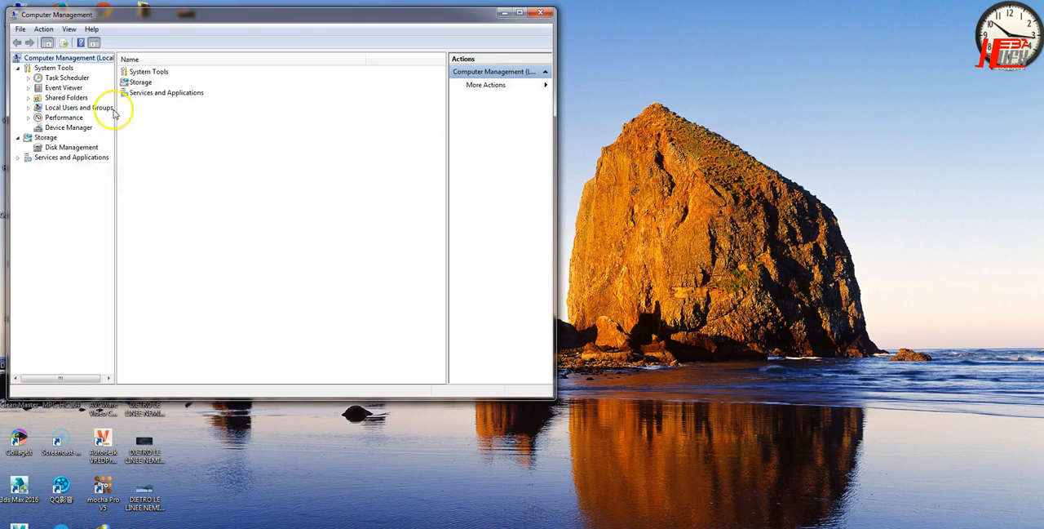
pyautogui.click(76, 128)
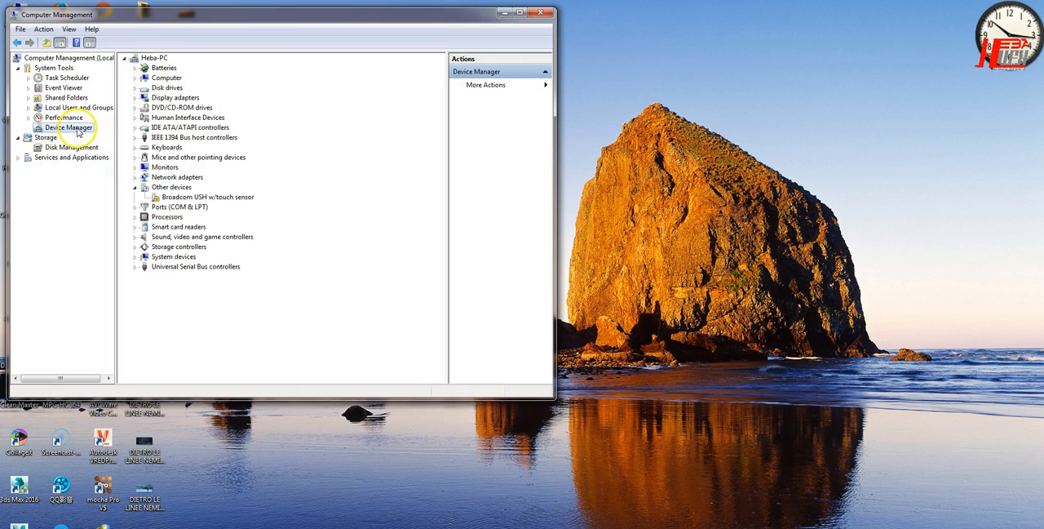
# Step: Expand the display adapters and look at the actions available for the NVIDIA Quadro 1000M
pyautogui.click(148, 98)
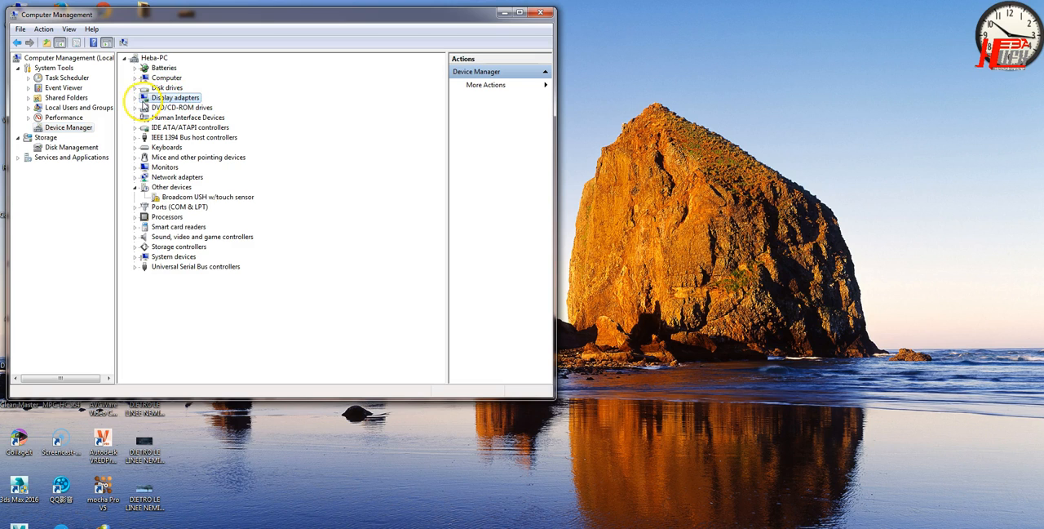
pyautogui.click(136, 99)
pyautogui.click(188, 108)
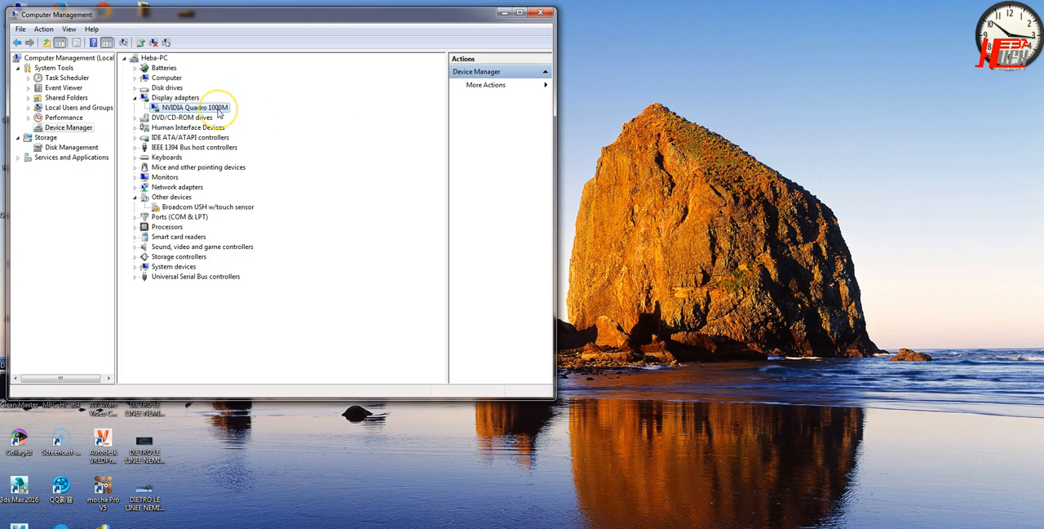
pyautogui.rightClick(177, 111)
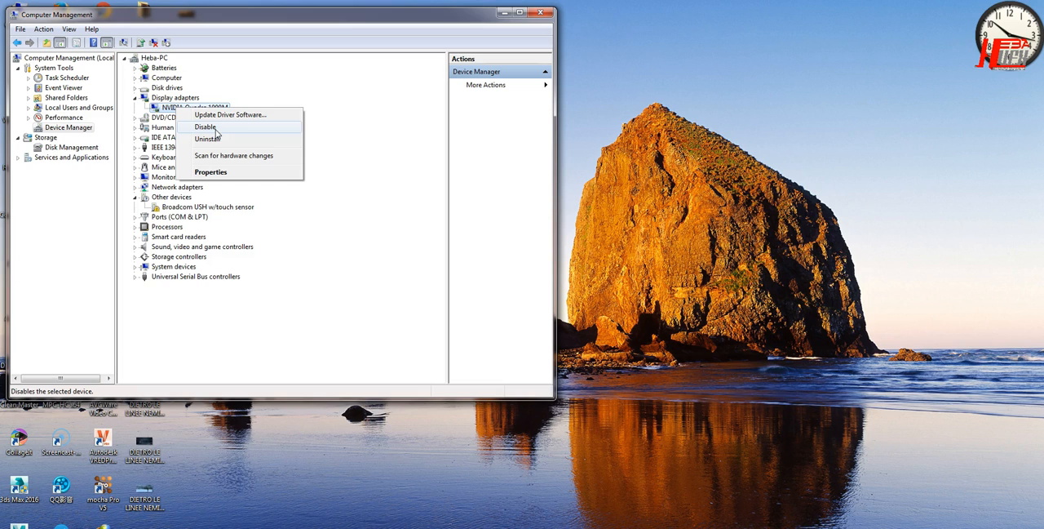
pyautogui.click(265, 329)
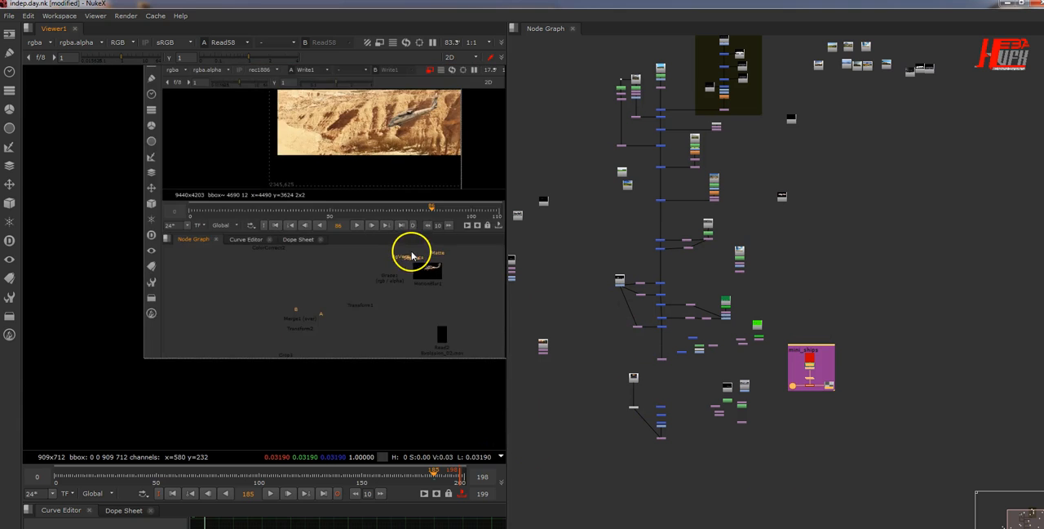
# Step: Turn on proxy mode in the Nuke viewer
pyautogui.click(377, 45)
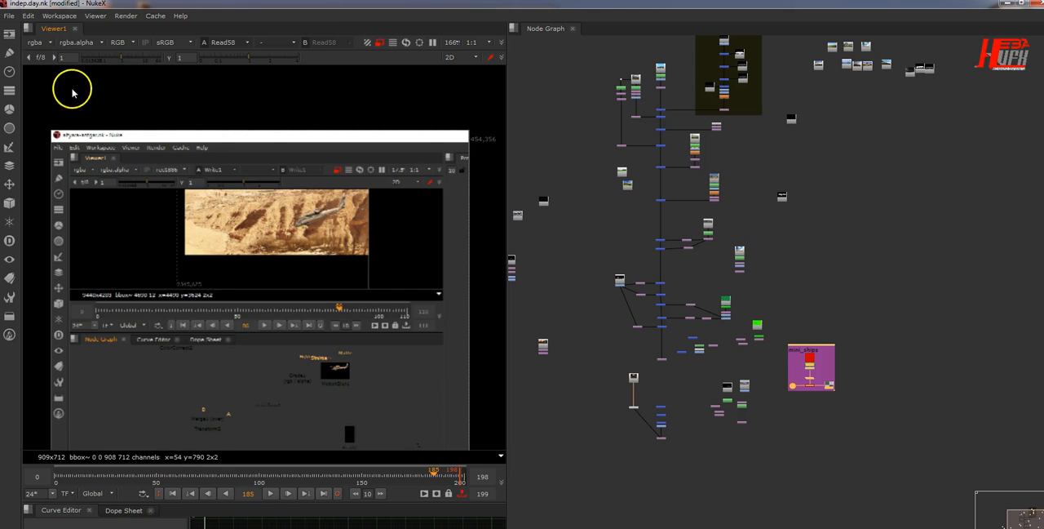
# Step: Try Quadro 1000M as the default blink device in the Hardware preferences and return it to Use CPU
pyautogui.click(28, 16)
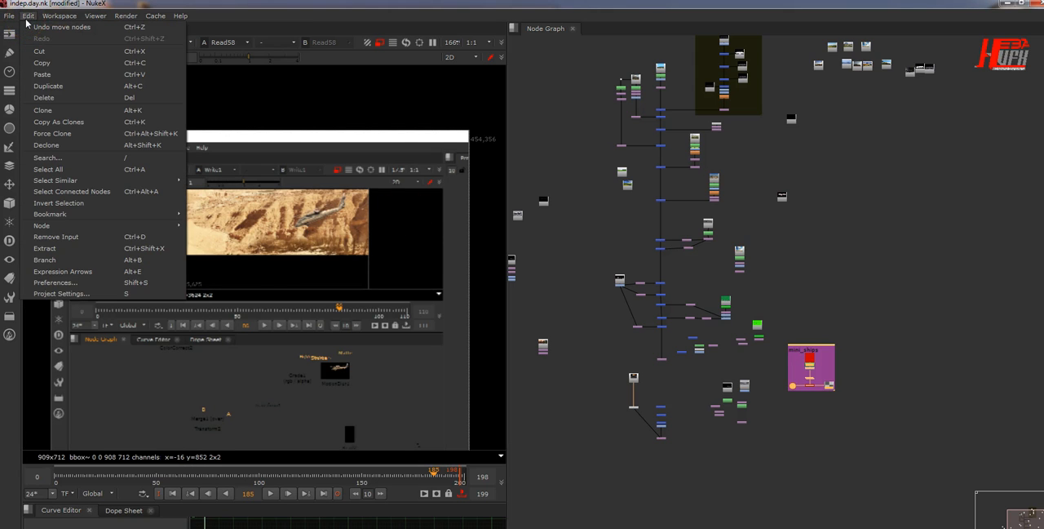
pyautogui.click(64, 282)
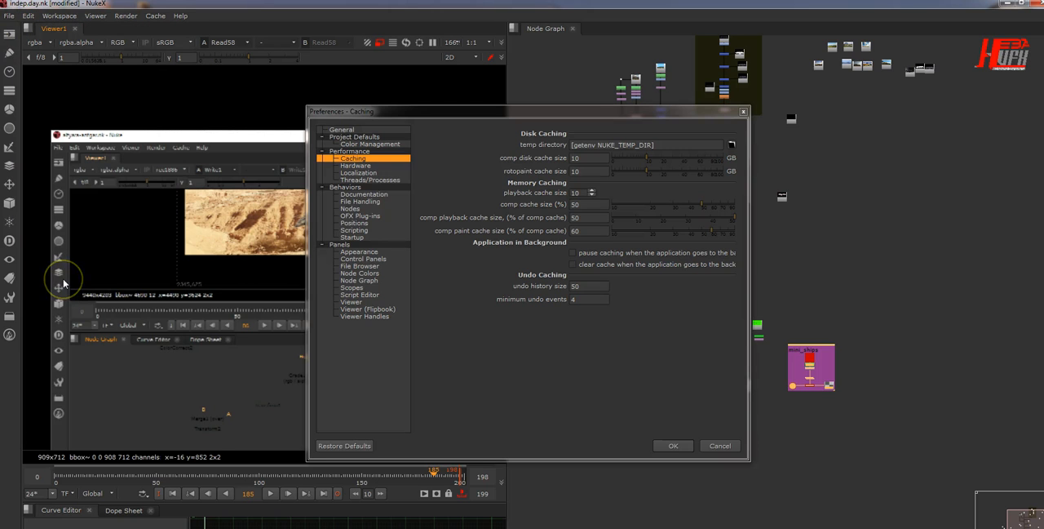
pyautogui.click(384, 166)
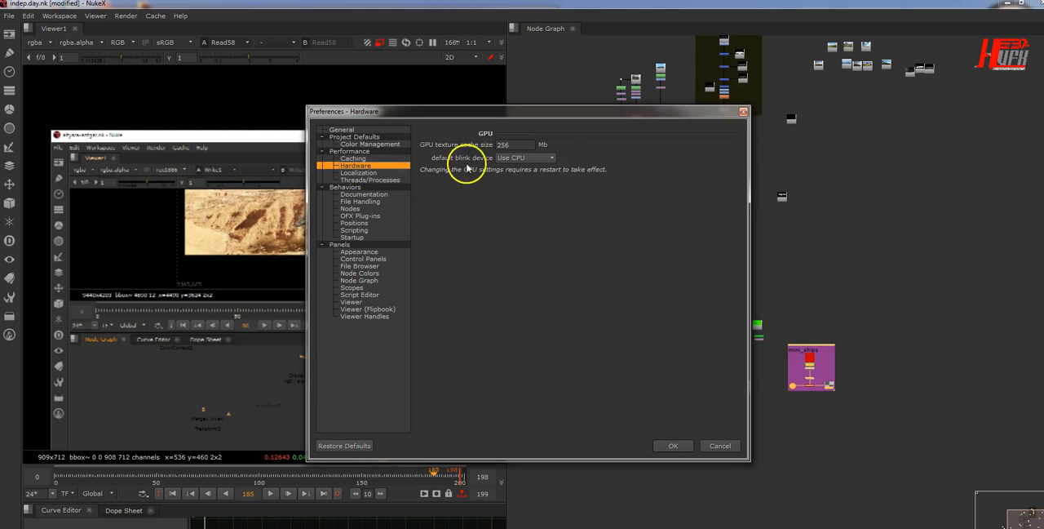
pyautogui.click(526, 158)
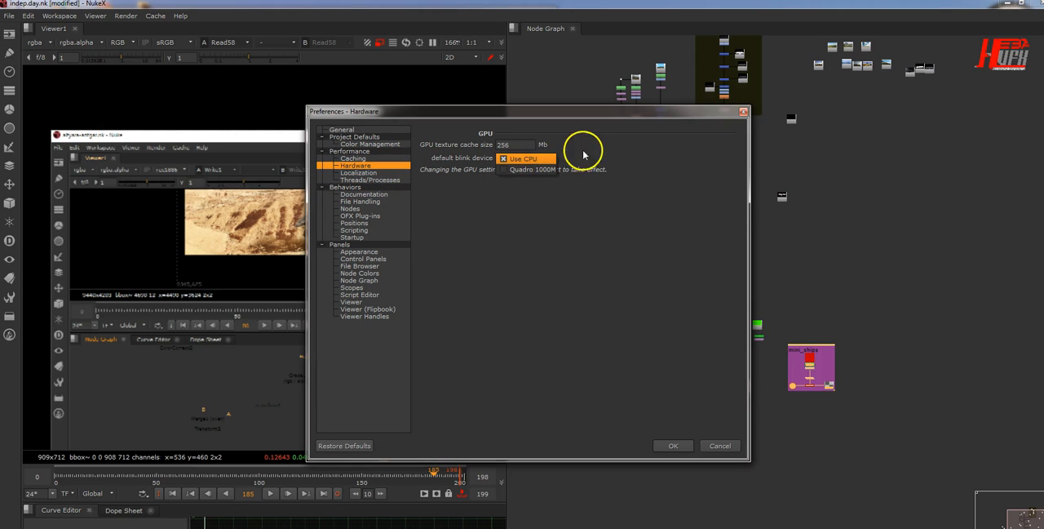
pyautogui.click(510, 170)
pyautogui.click(518, 161)
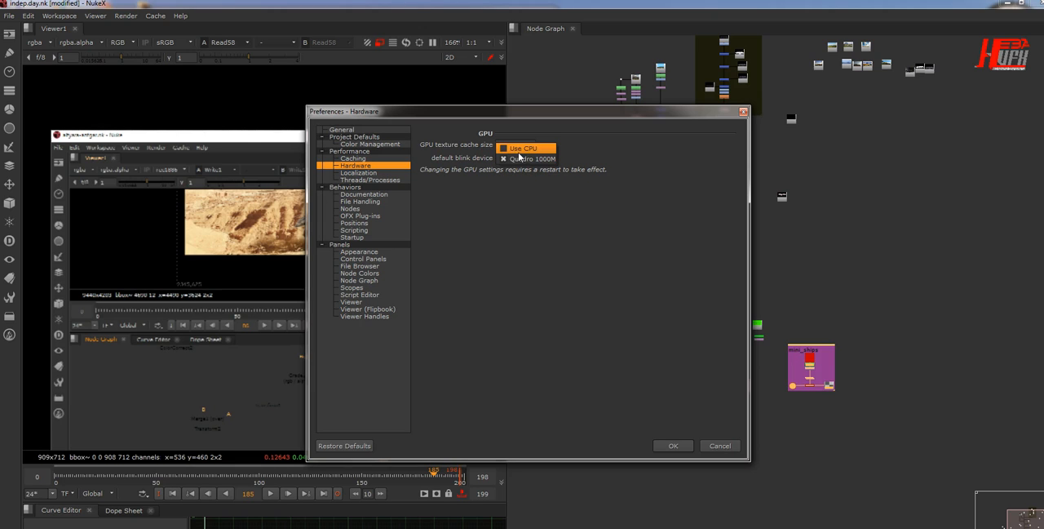
pyautogui.click(519, 148)
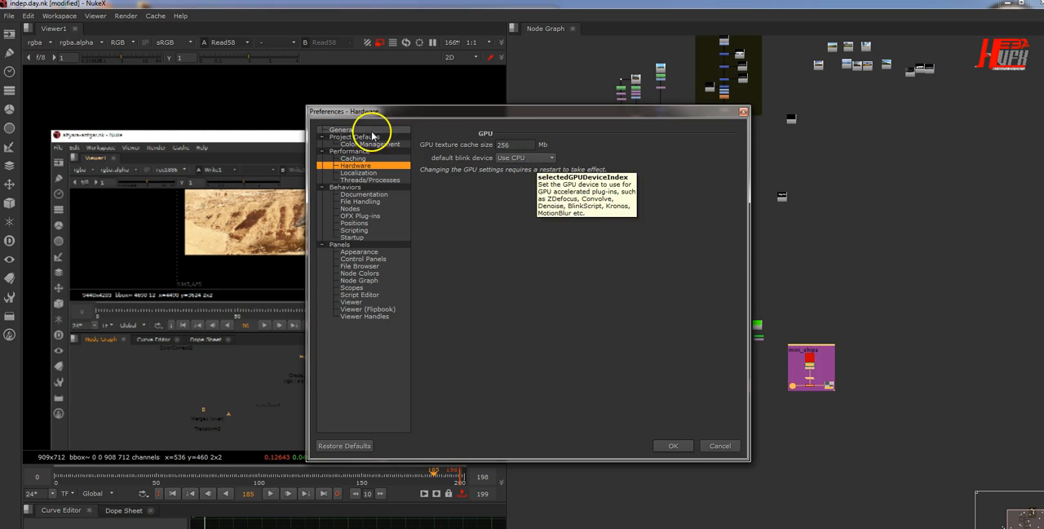
# Step: Review the available QuickTime decoder counts in the Threads/Processes preferences without choosing another one
pyautogui.click(350, 182)
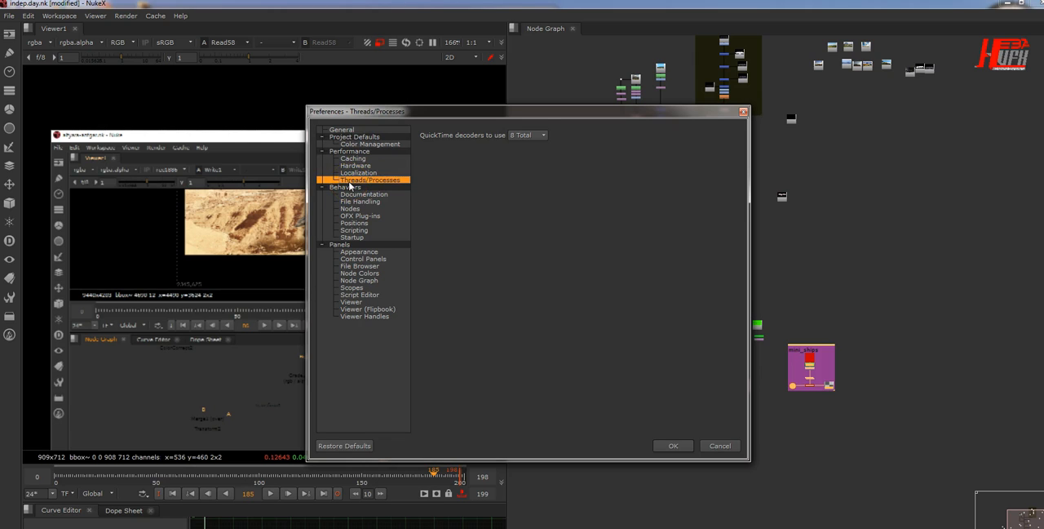
pyautogui.click(527, 134)
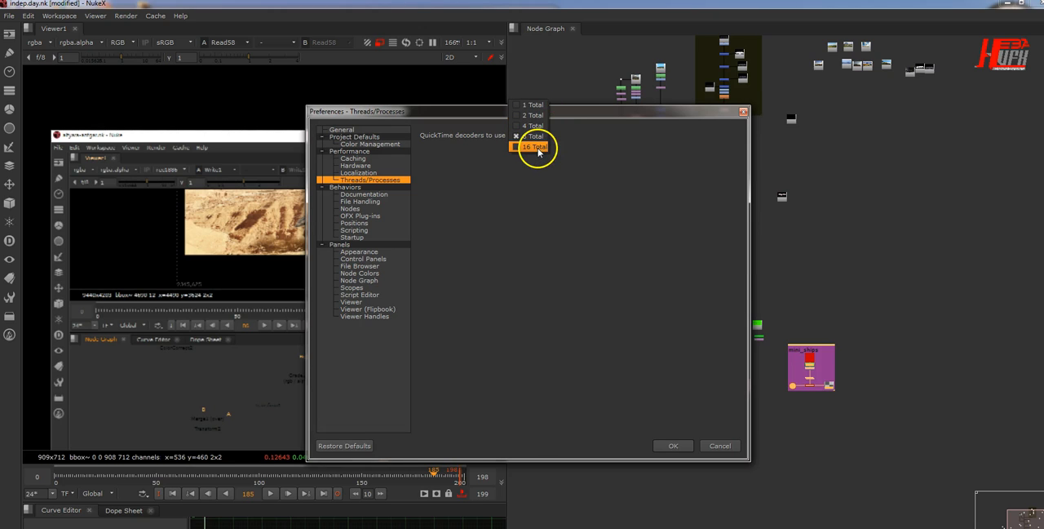
pyautogui.click(599, 159)
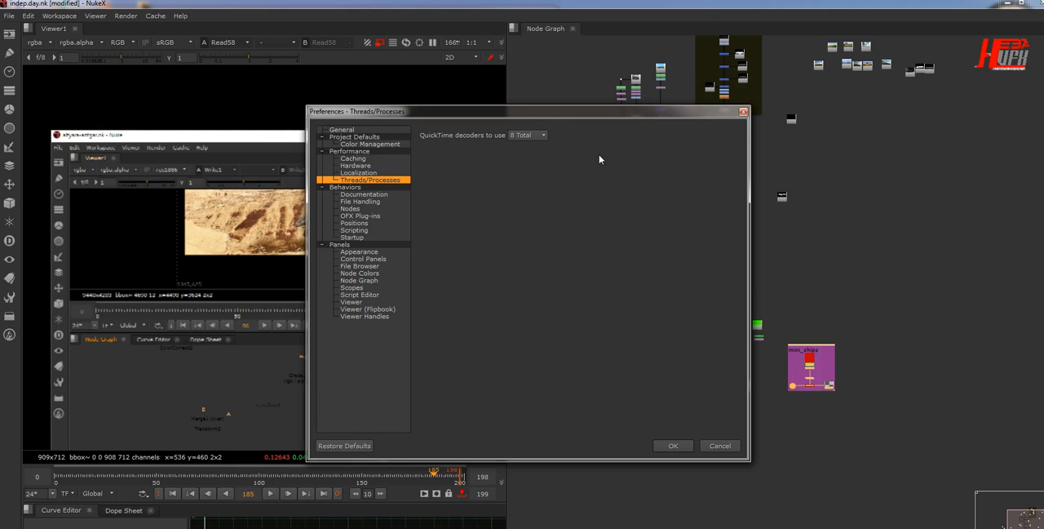
pyautogui.click(591, 162)
pyautogui.click(526, 136)
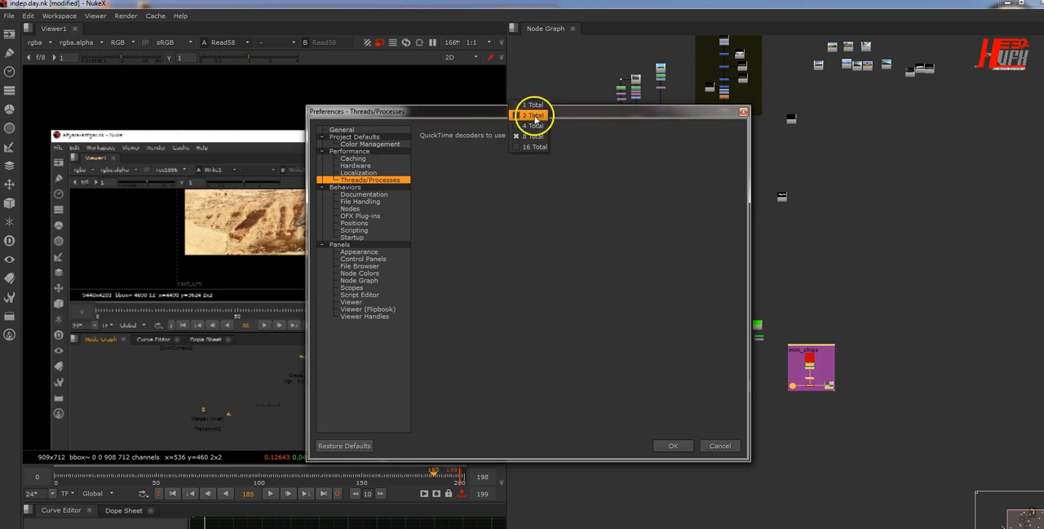
pyautogui.click(595, 166)
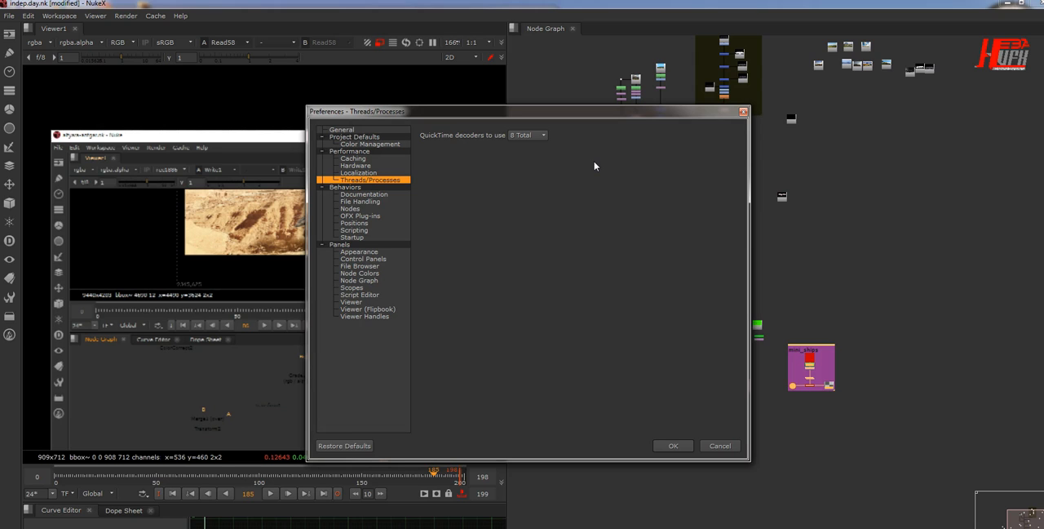
# Step: Review the Caching preferences and look over the Nuke Studio course page in the web browser
pyautogui.click(384, 158)
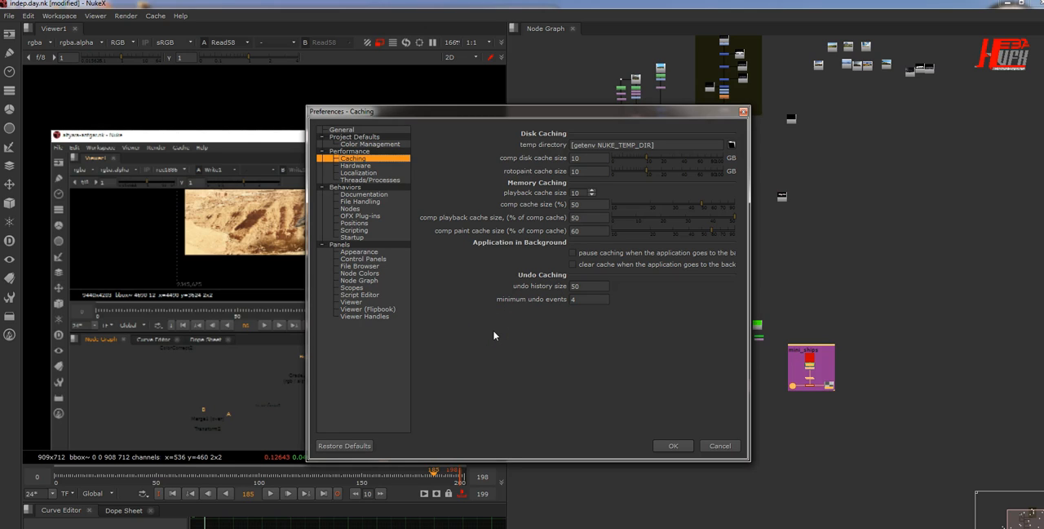
pyautogui.click(384, 455)
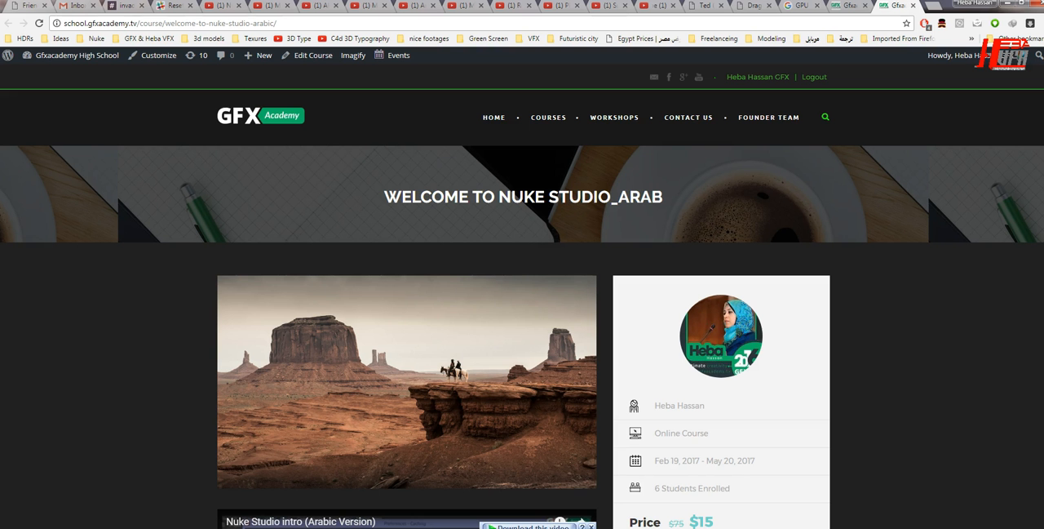
pyautogui.scroll(-4, 455, 392)
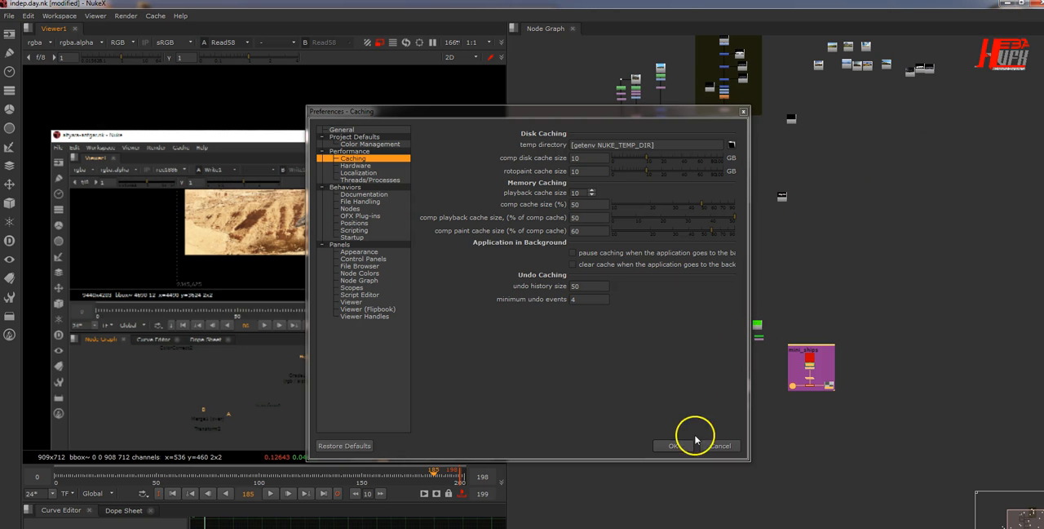
# Step: Return to Nuke, review the GPU settings in the Hardware preferences and close the preferences without saving
pyautogui.click(349, 166)
pyautogui.click(641, 277)
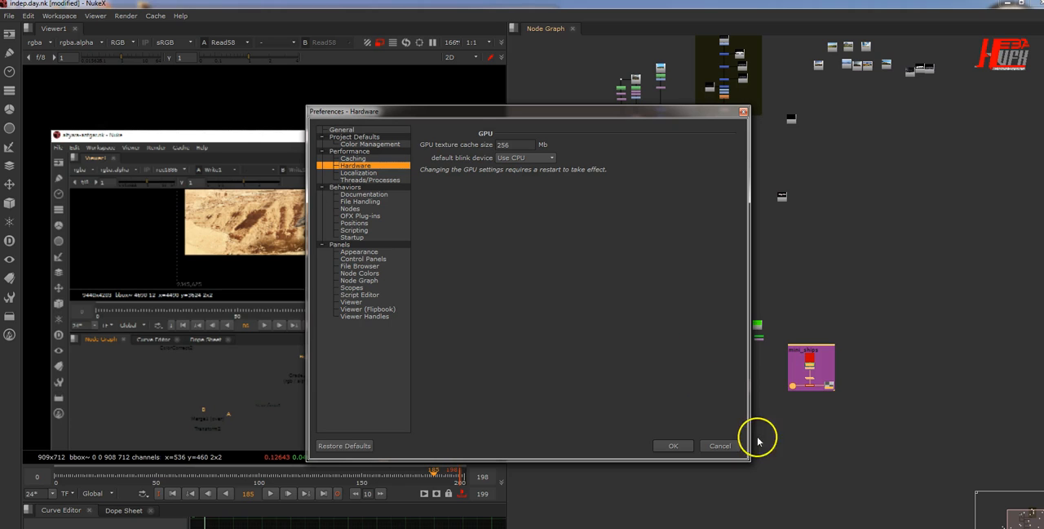
pyautogui.click(721, 446)
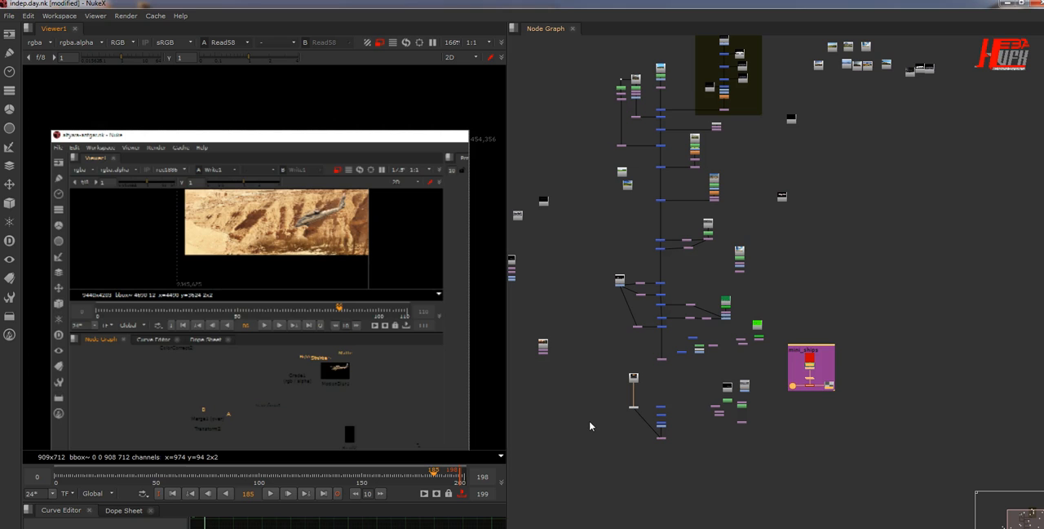
pyautogui.moveTo(870, 215); pyautogui.dragTo(869, 279, button='middle')
pyautogui.click(734, 252)
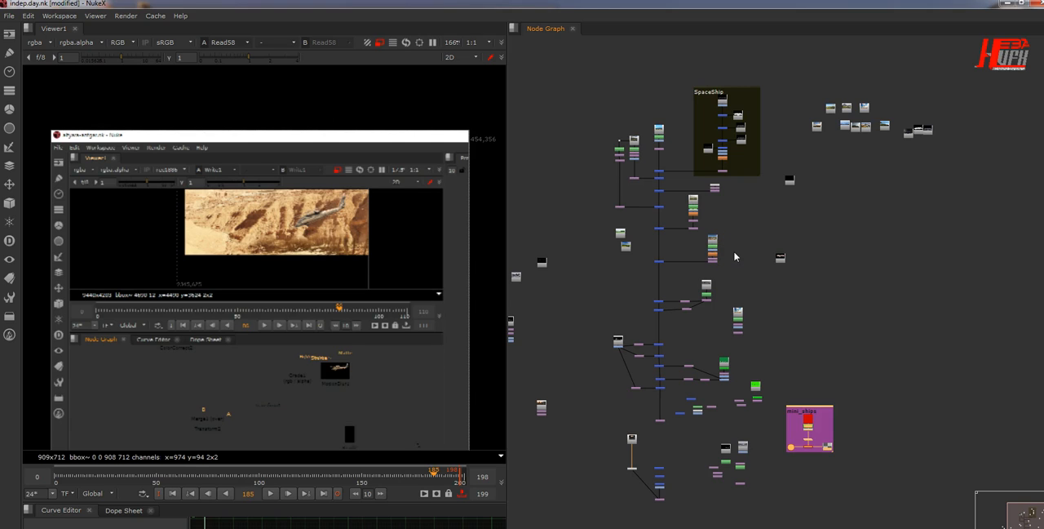